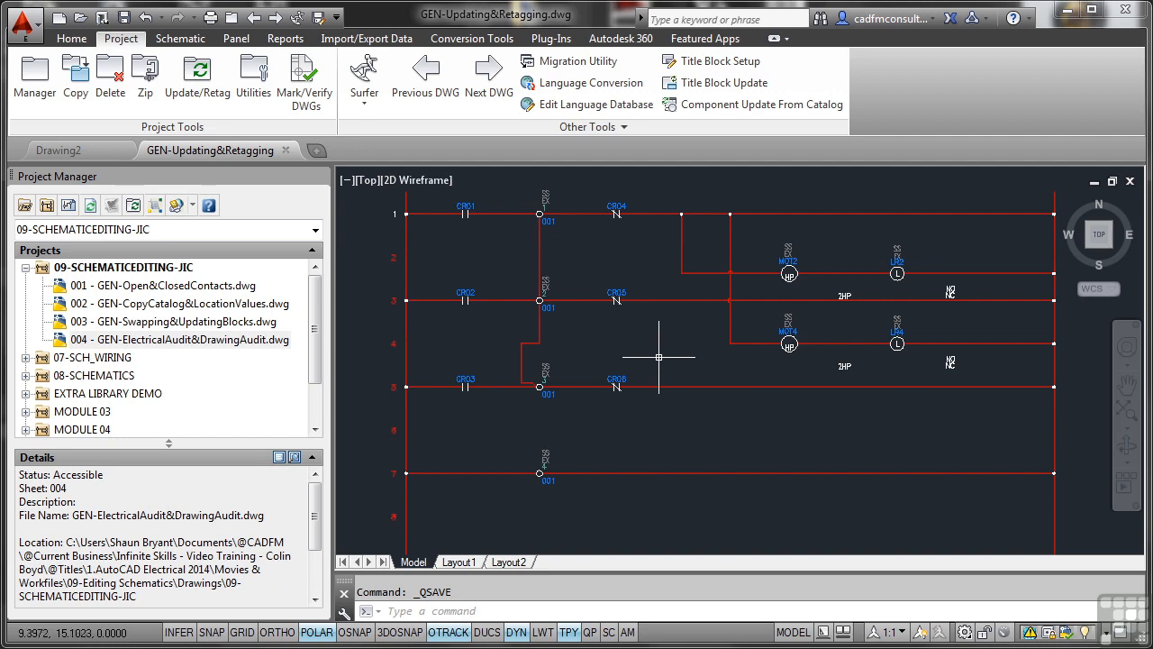
Step: Add the active drawing to the 09-SCHEMATICEDITING-JIC project, applying the project default values to its drawing settings
{"action": "left_click", "coordinate": [124, 269]}
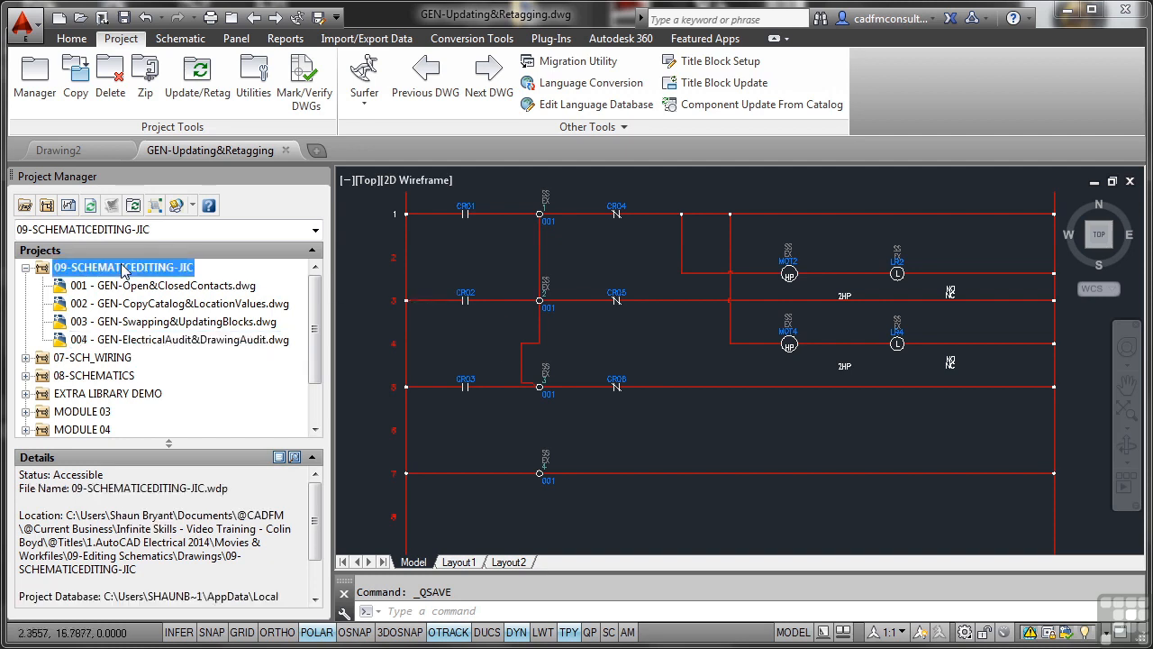
{"action": "right_click", "coordinate": [124, 268]}
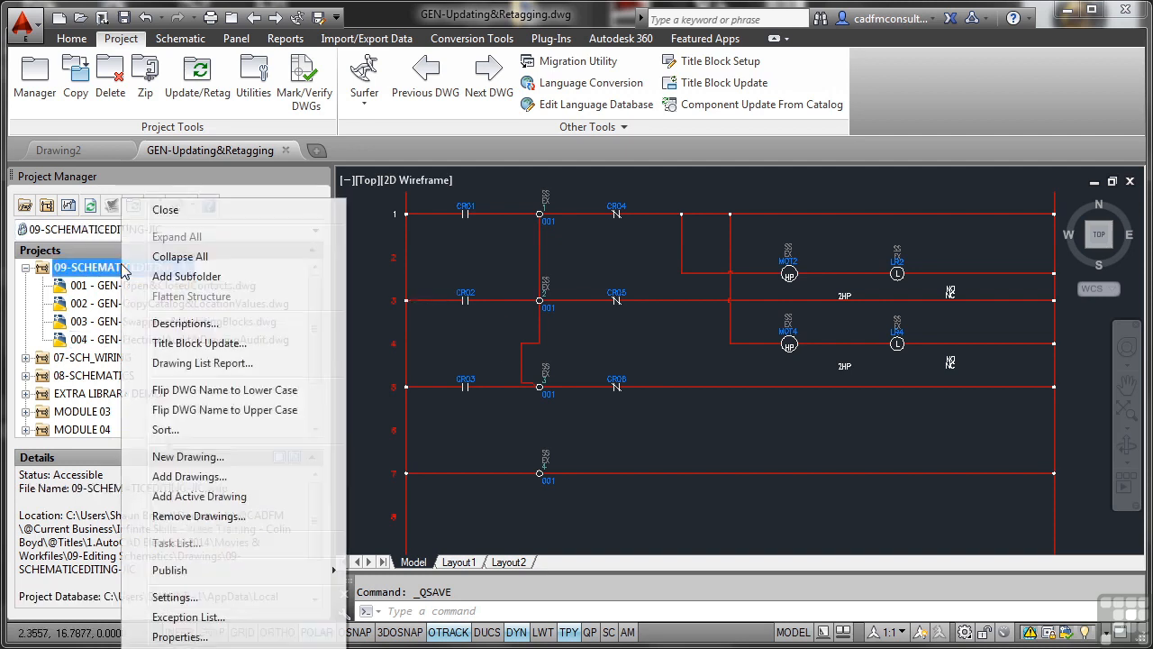
{"action": "left_click", "coordinate": [203, 497]}
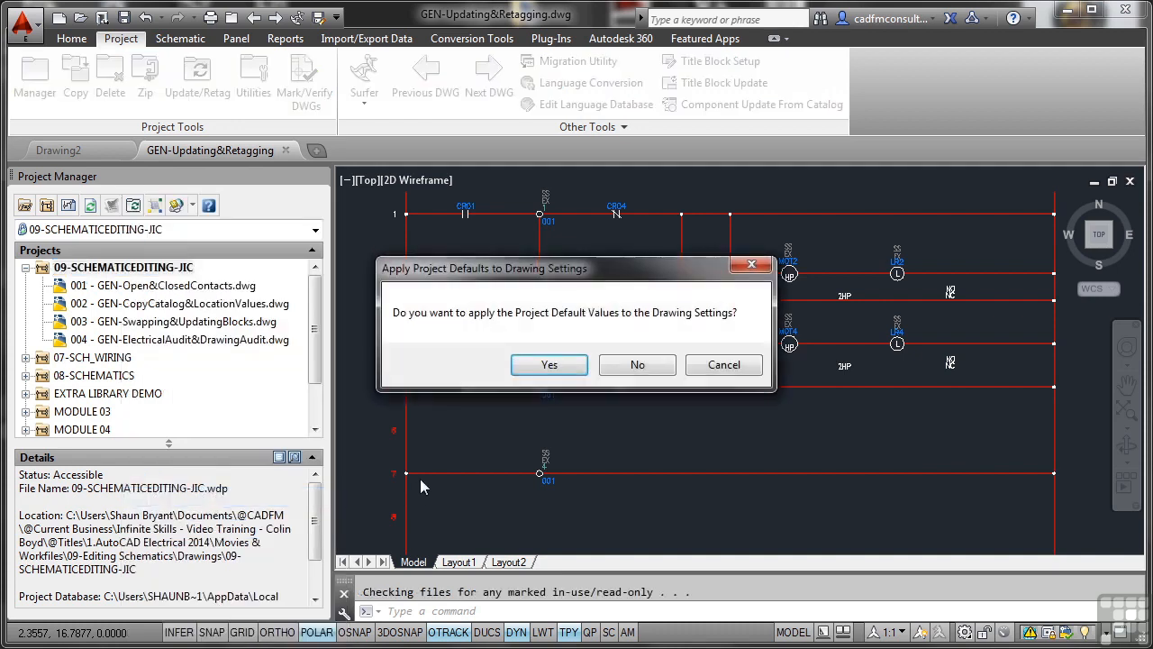
{"action": "left_click", "coordinate": [549, 366]}
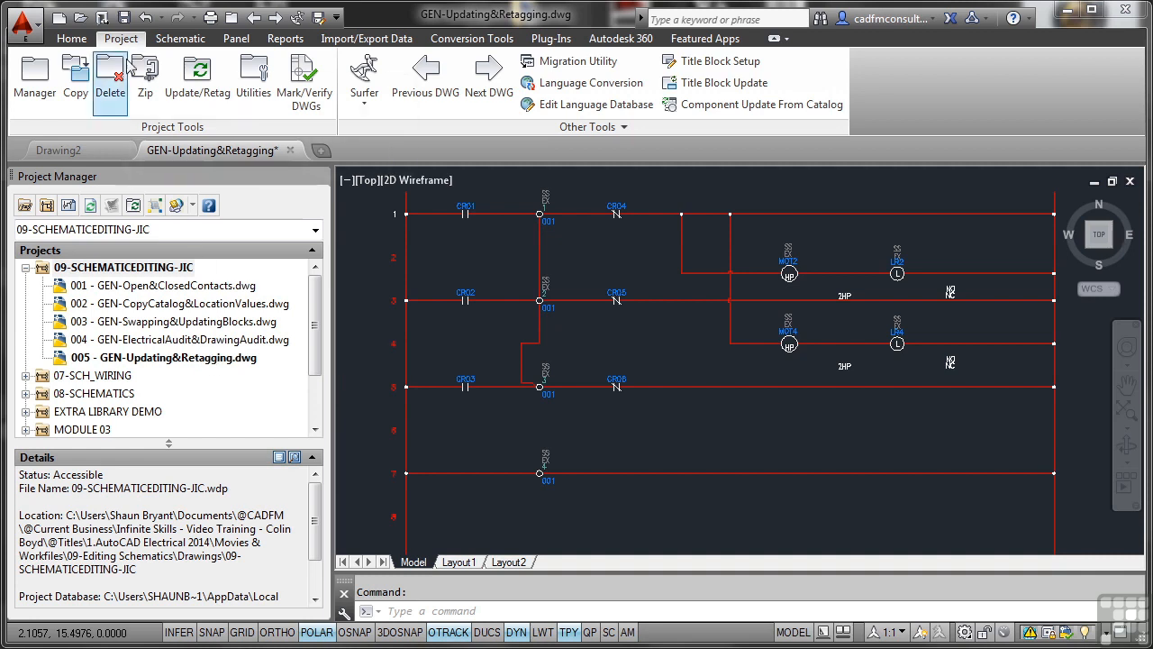
Step: Start a project-wide update with Component Retag, Component Cross-Reference Update, and Wire Number and Signal Tag/Retag enabled
{"action": "left_click", "coordinate": [196, 82]}
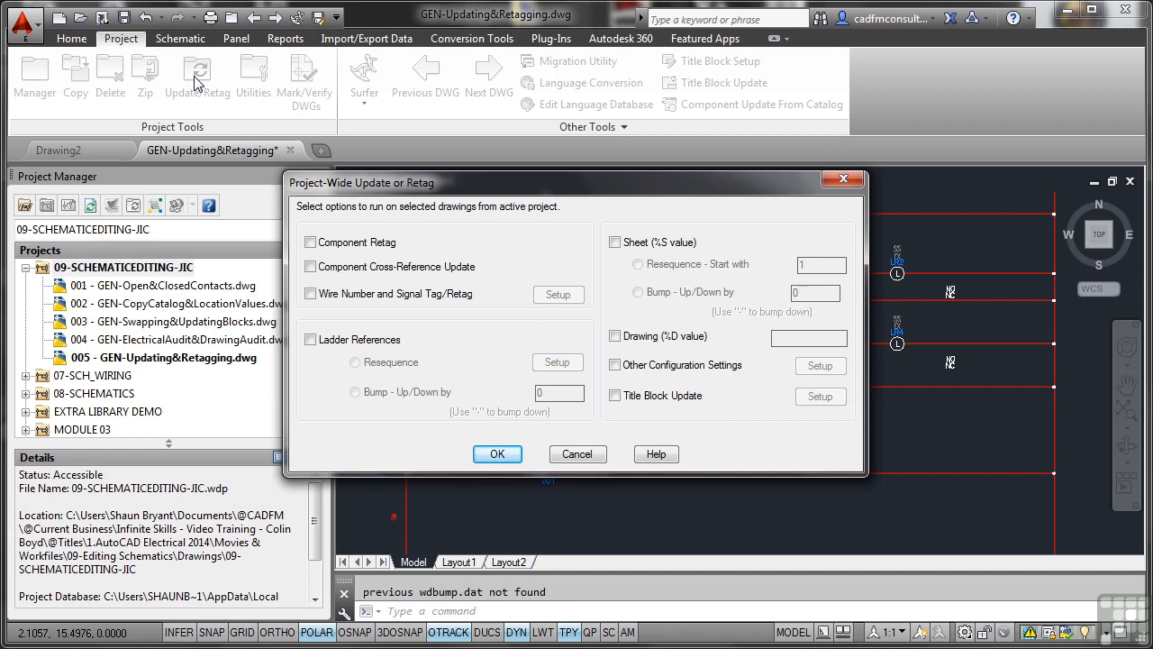
{"action": "left_click", "coordinate": [311, 244]}
{"action": "left_click", "coordinate": [311, 267]}
{"action": "left_click", "coordinate": [311, 294]}
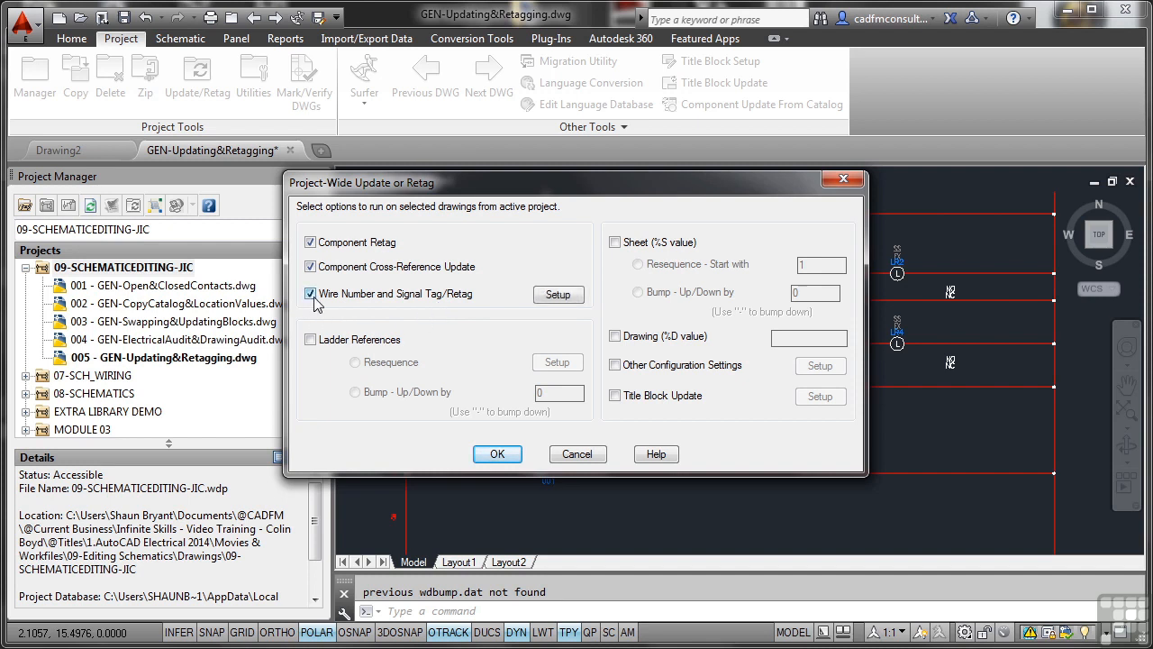
Step: Set the project-wide wire tag mode to Sequential (1st tag defined for each drawing)
{"action": "left_click", "coordinate": [557, 297]}
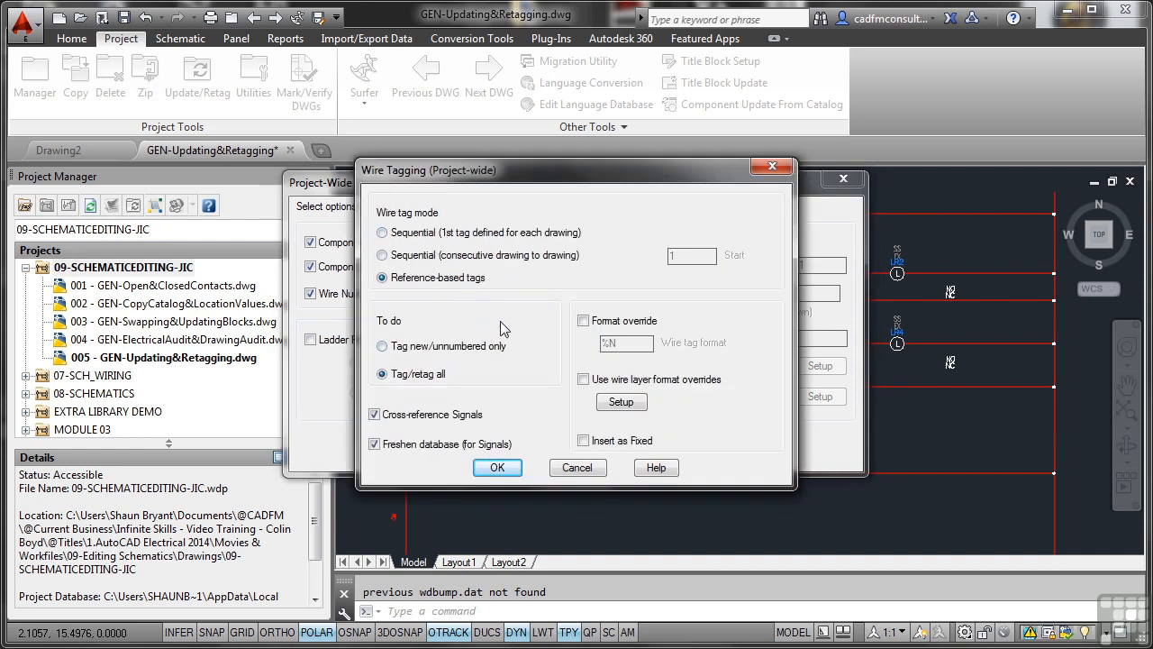
{"action": "left_click", "coordinate": [383, 232]}
{"action": "left_click", "coordinate": [393, 259]}
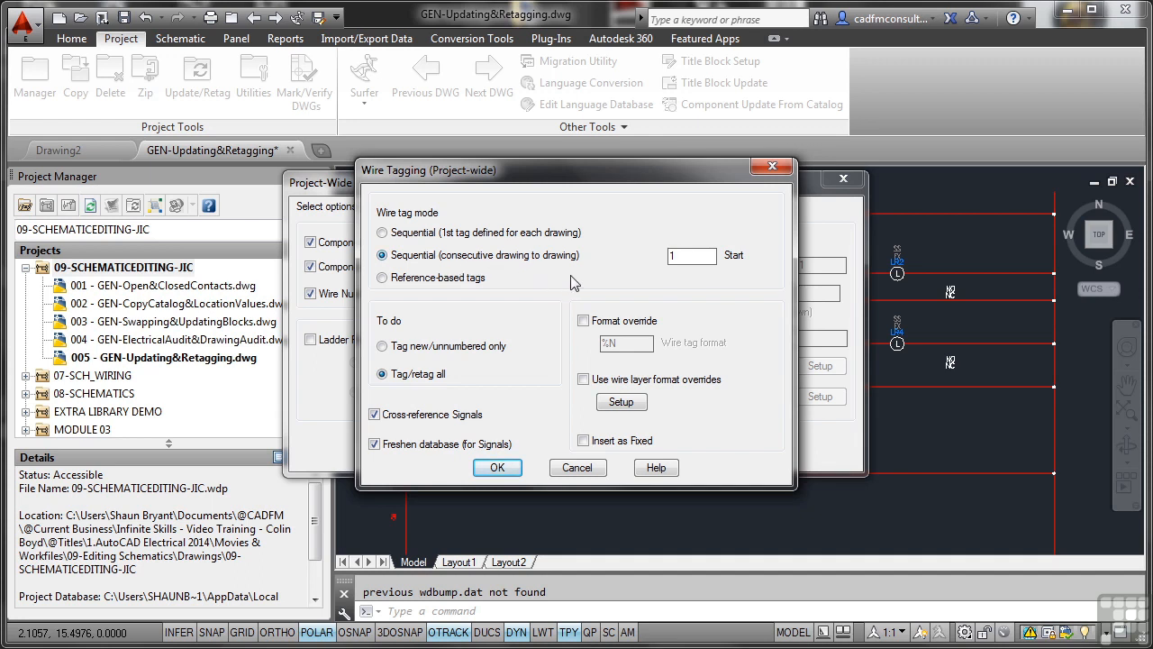
{"action": "left_click", "coordinate": [402, 236]}
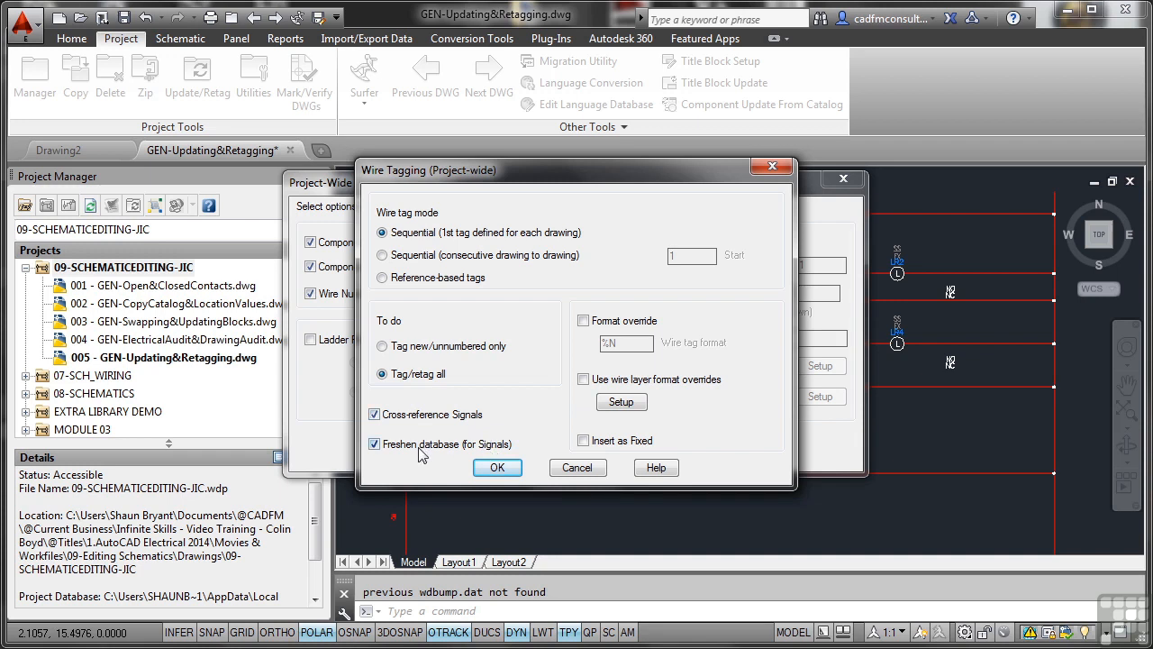
{"action": "left_click", "coordinate": [496, 468]}
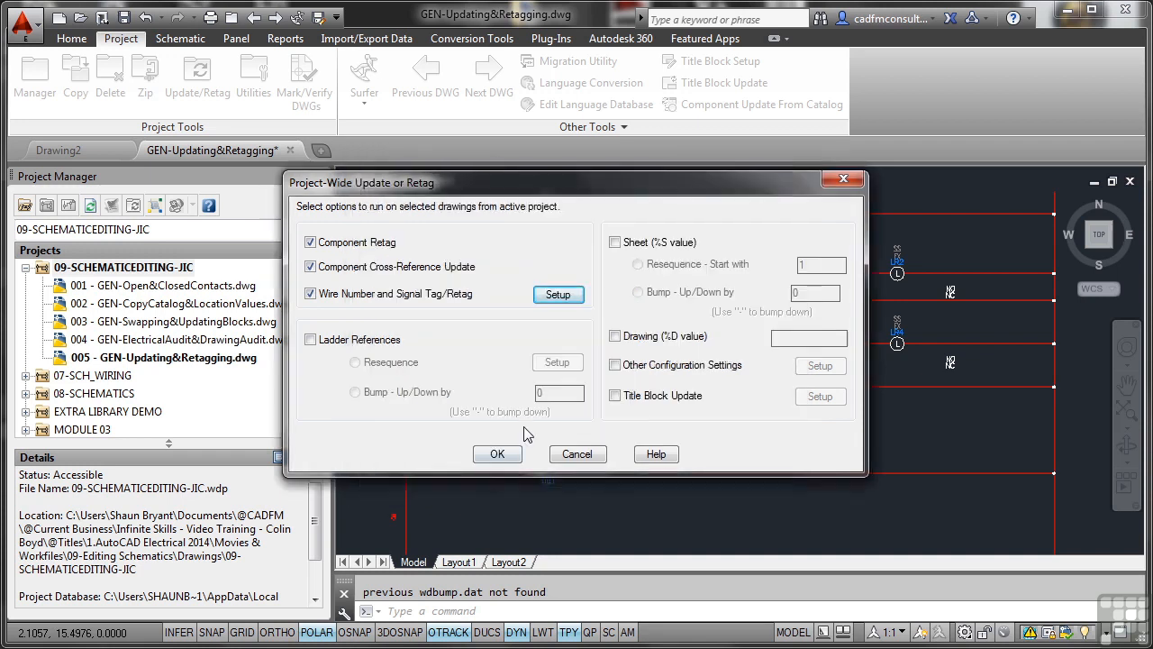
Step: Enable resequencing of the ladder references from 001 and of the sheet values from 1
{"action": "left_click", "coordinate": [311, 341]}
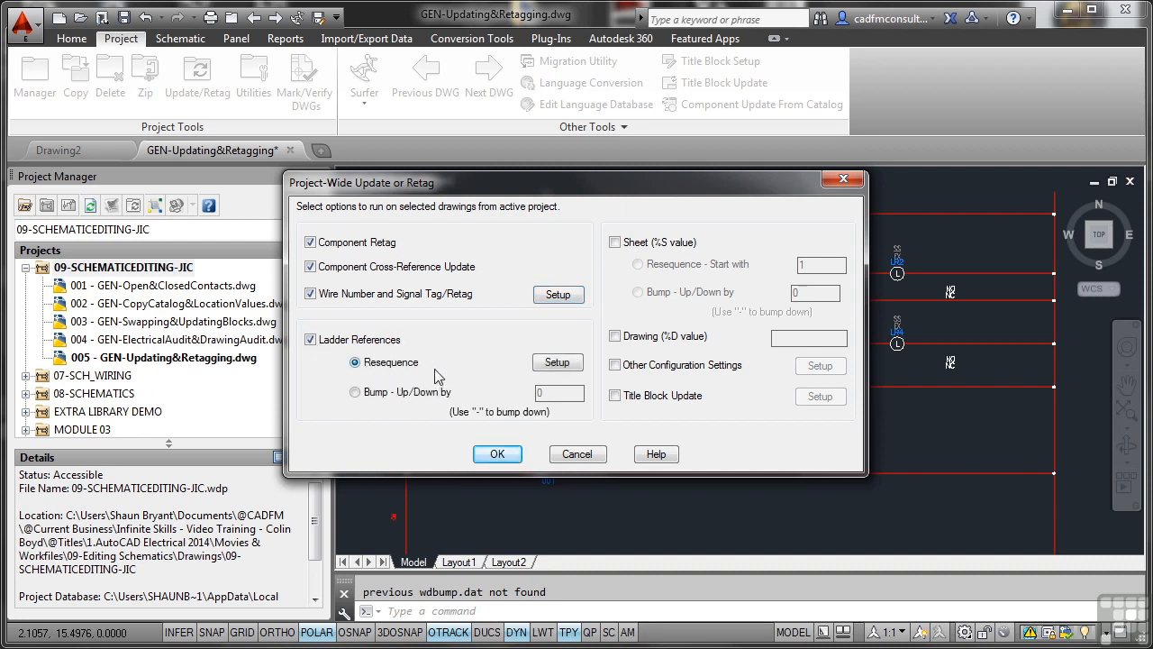
{"action": "left_click", "coordinate": [561, 366]}
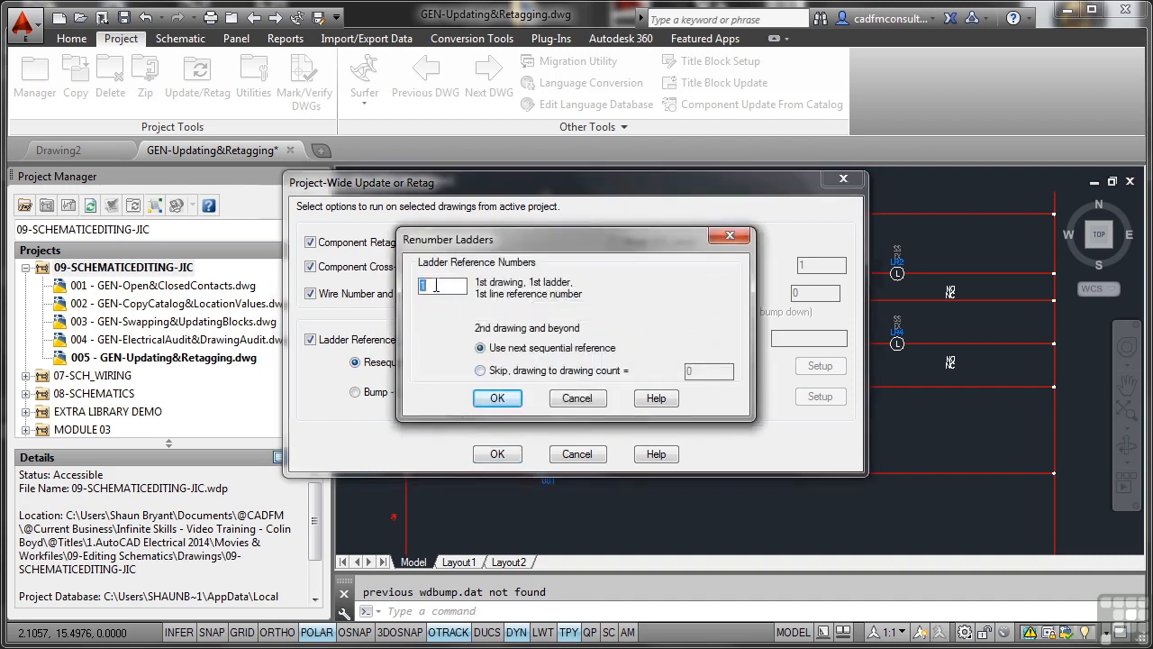
{"action": "type", "text": "00"}
{"action": "left_click", "coordinate": [499, 398]}
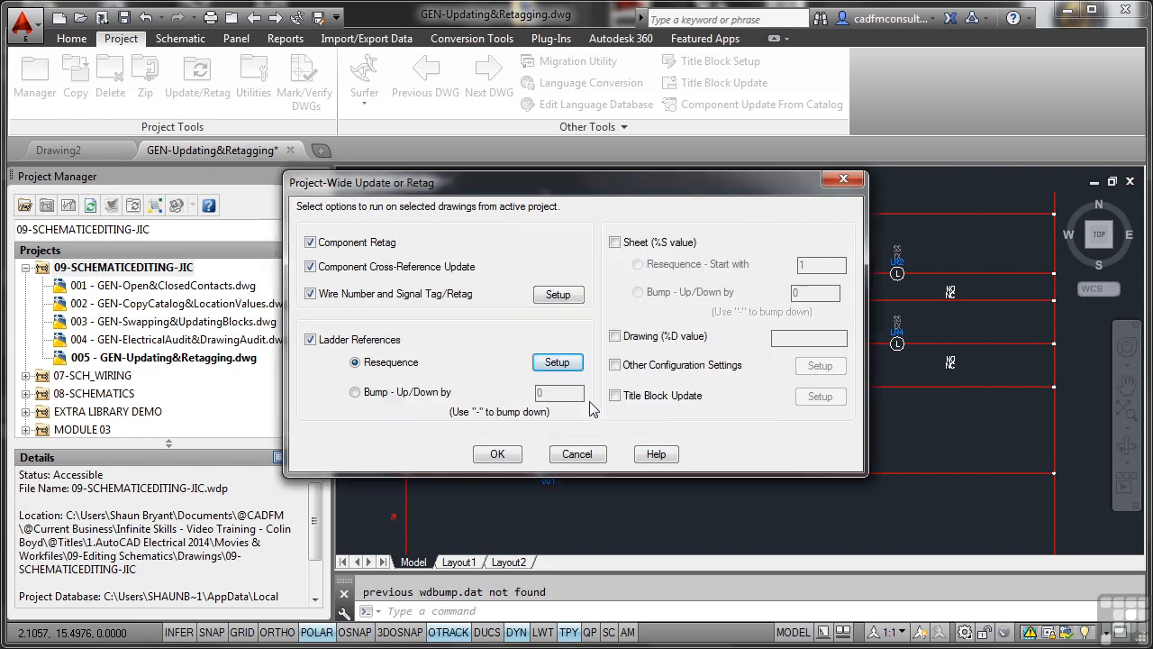
{"action": "left_click", "coordinate": [615, 242]}
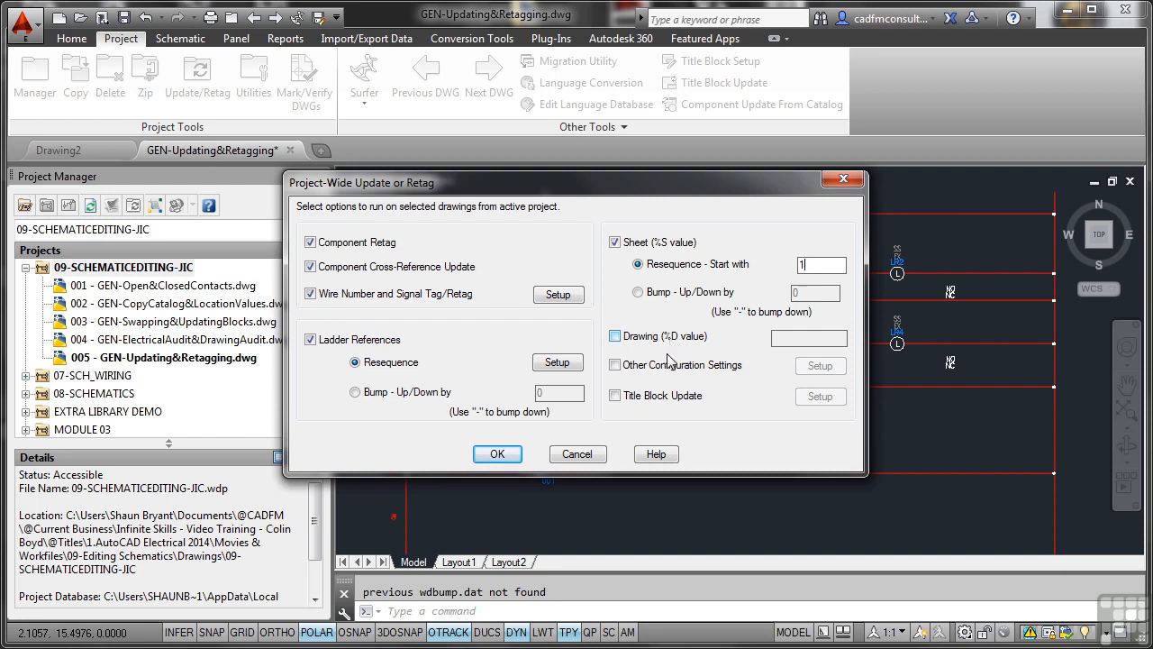
Step: Enable Other Configuration Settings with sequential component tagging and sequential wire numbering, both starting at 001
{"action": "left_click", "coordinate": [615, 366]}
{"action": "left_click", "coordinate": [815, 372]}
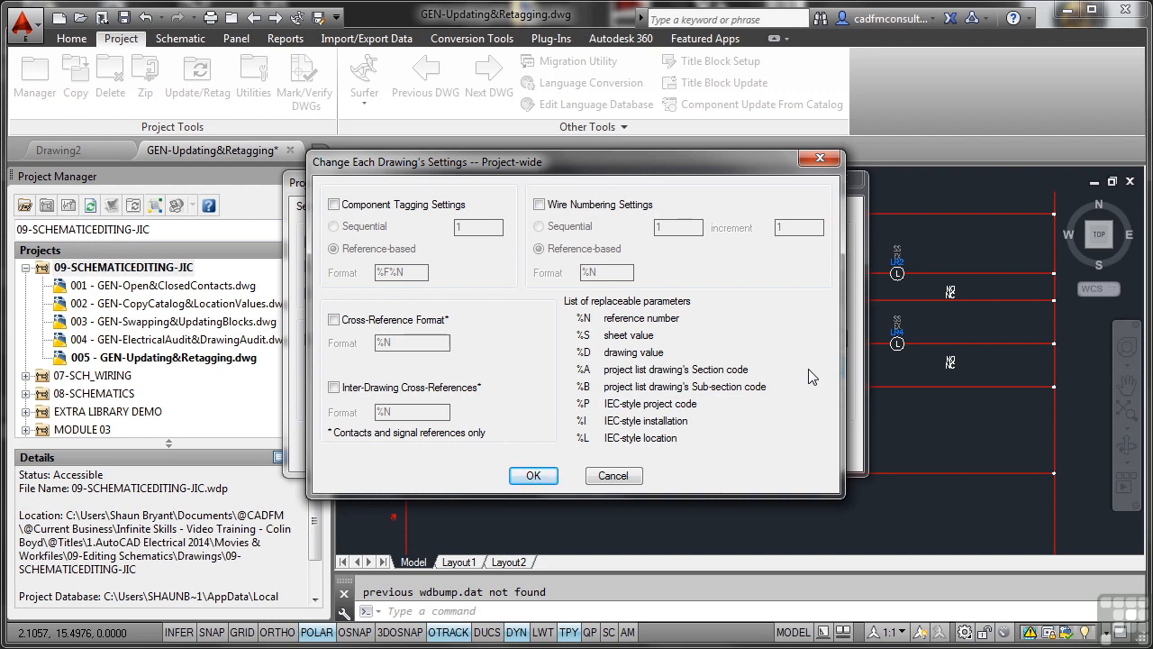
{"action": "left_click", "coordinate": [333, 204]}
{"action": "left_click", "coordinate": [334, 226]}
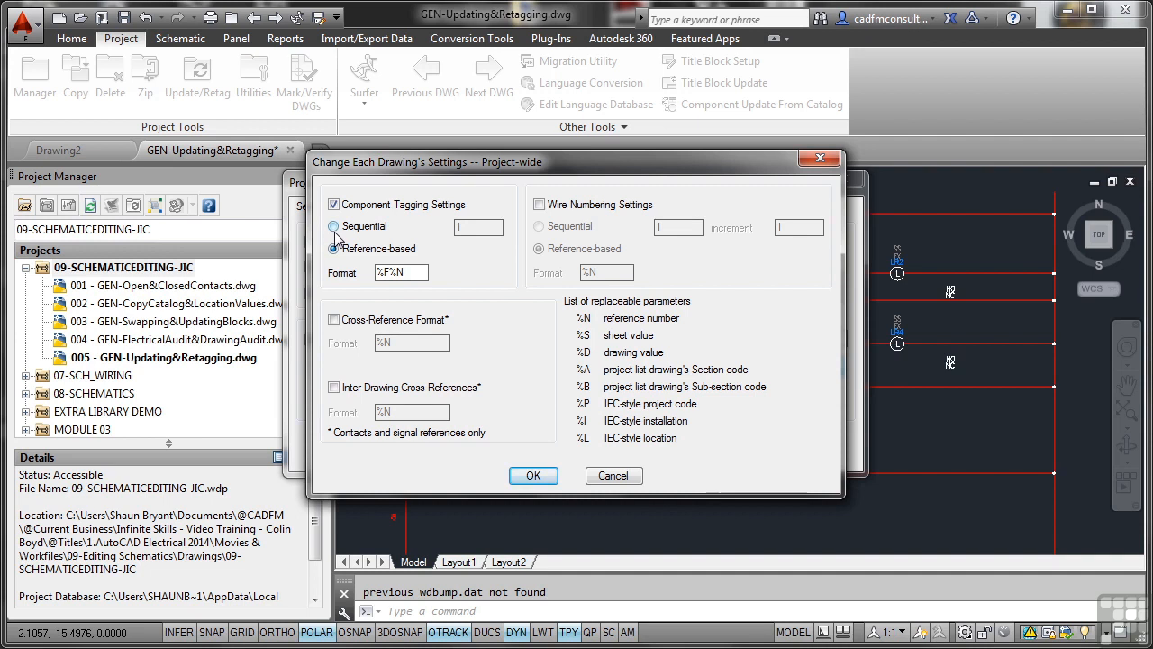
{"action": "type", "text": "001"}
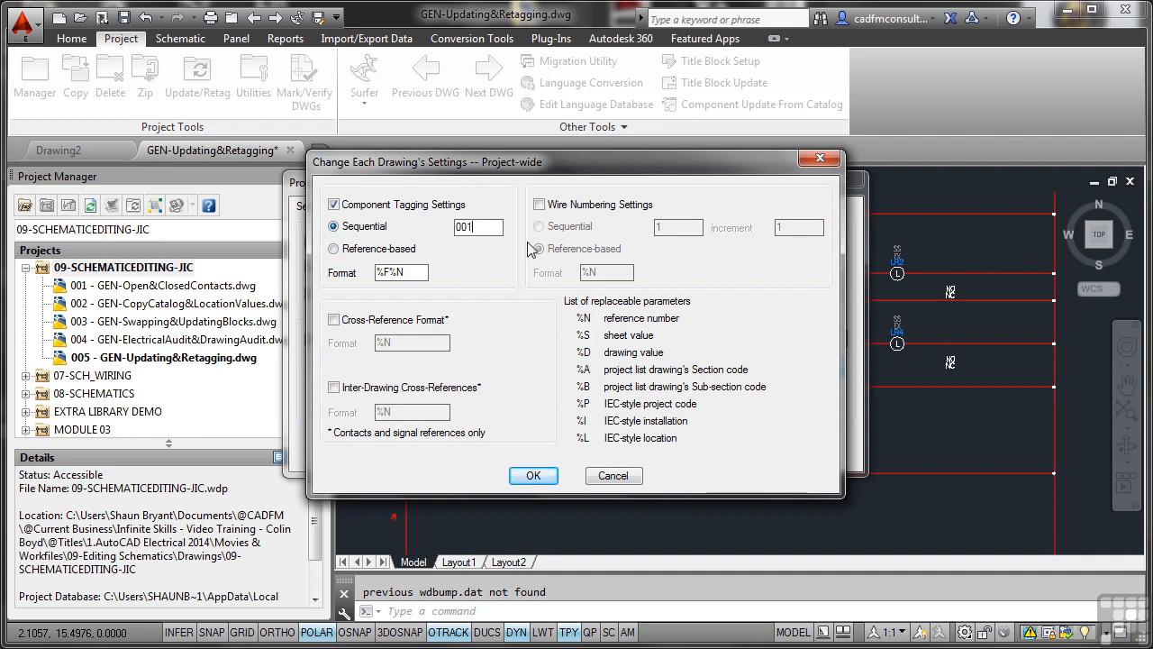
{"action": "left_click", "coordinate": [539, 206]}
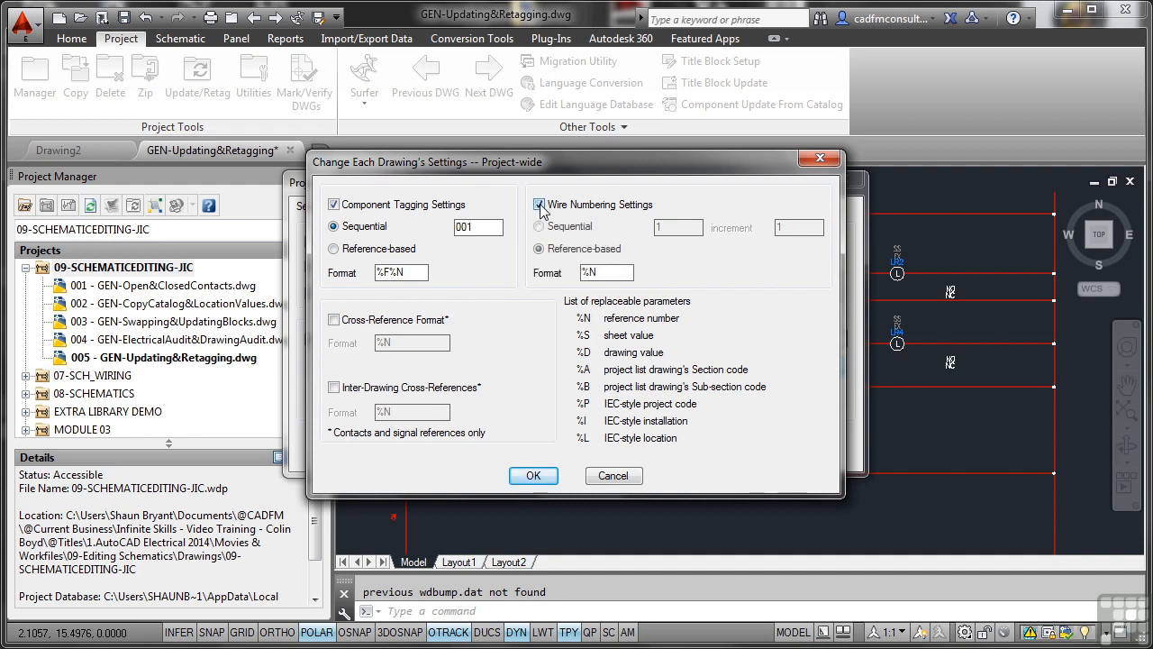
{"action": "left_click", "coordinate": [539, 226]}
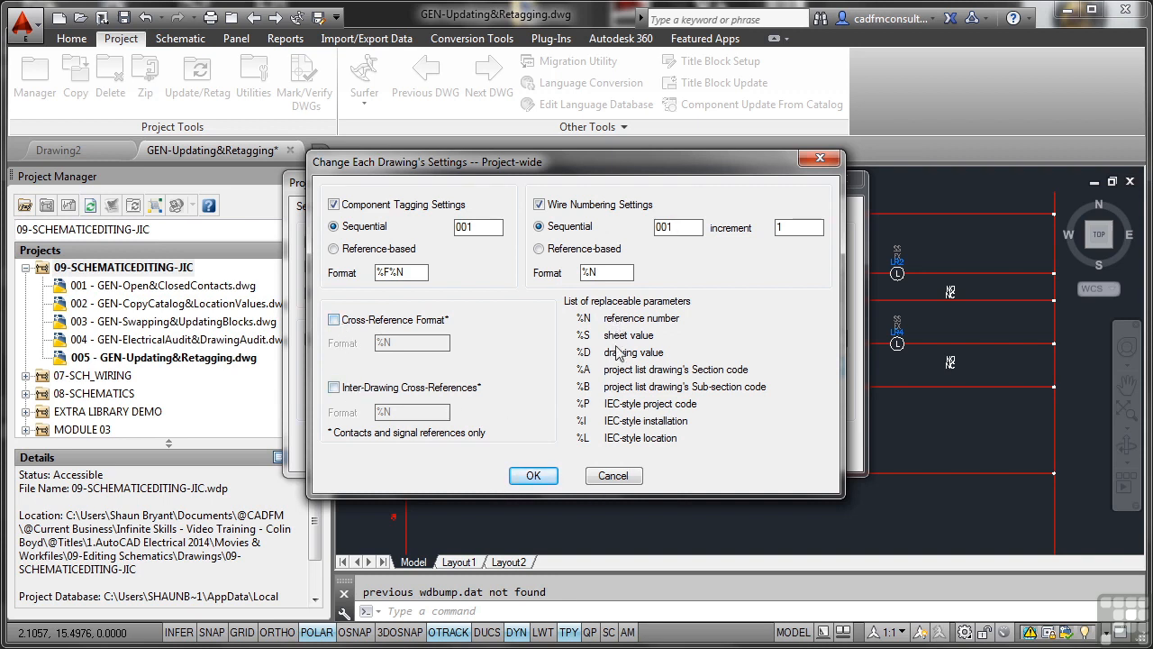
{"action": "left_click", "coordinate": [540, 480]}
Step: Enable Title Block Update and review its line selection options without keeping any changes to them
{"action": "left_click", "coordinate": [617, 397]}
{"action": "left_click", "coordinate": [815, 399]}
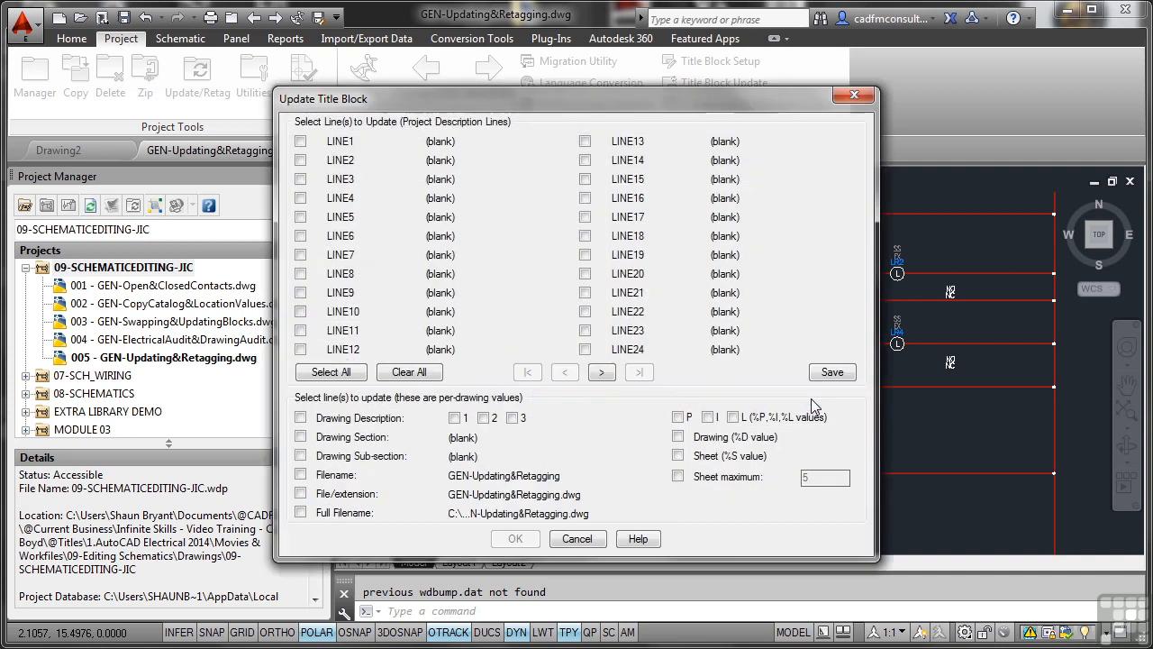
{"action": "left_click", "coordinate": [301, 142]}
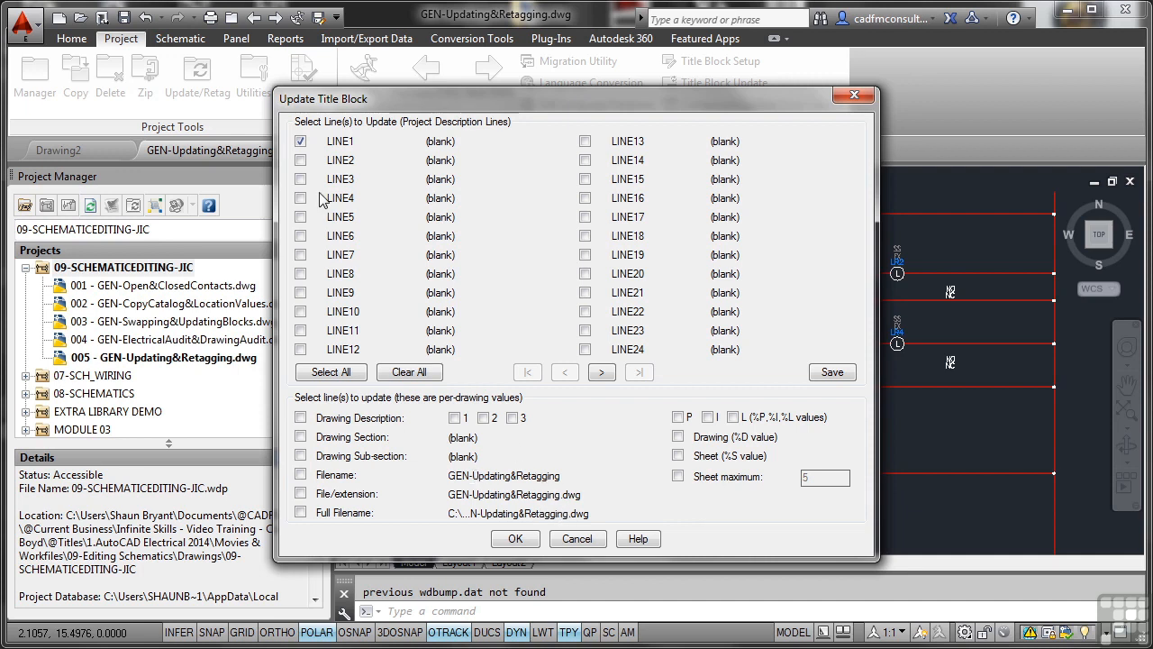
{"action": "left_click", "coordinate": [301, 143]}
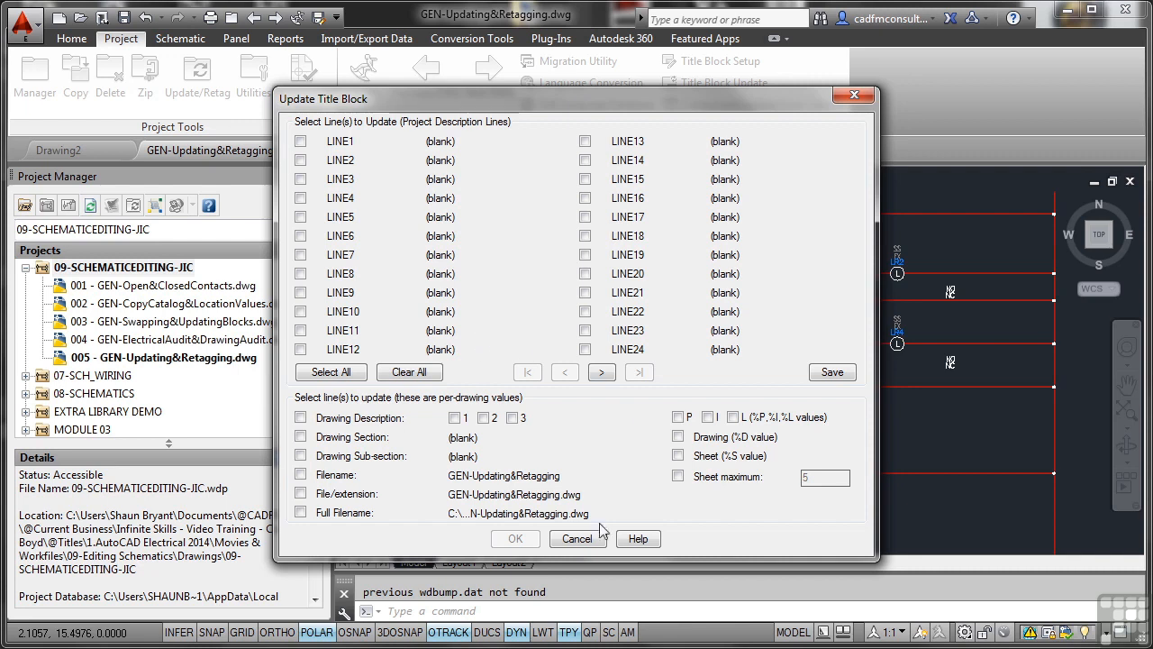
{"action": "left_click", "coordinate": [577, 538]}
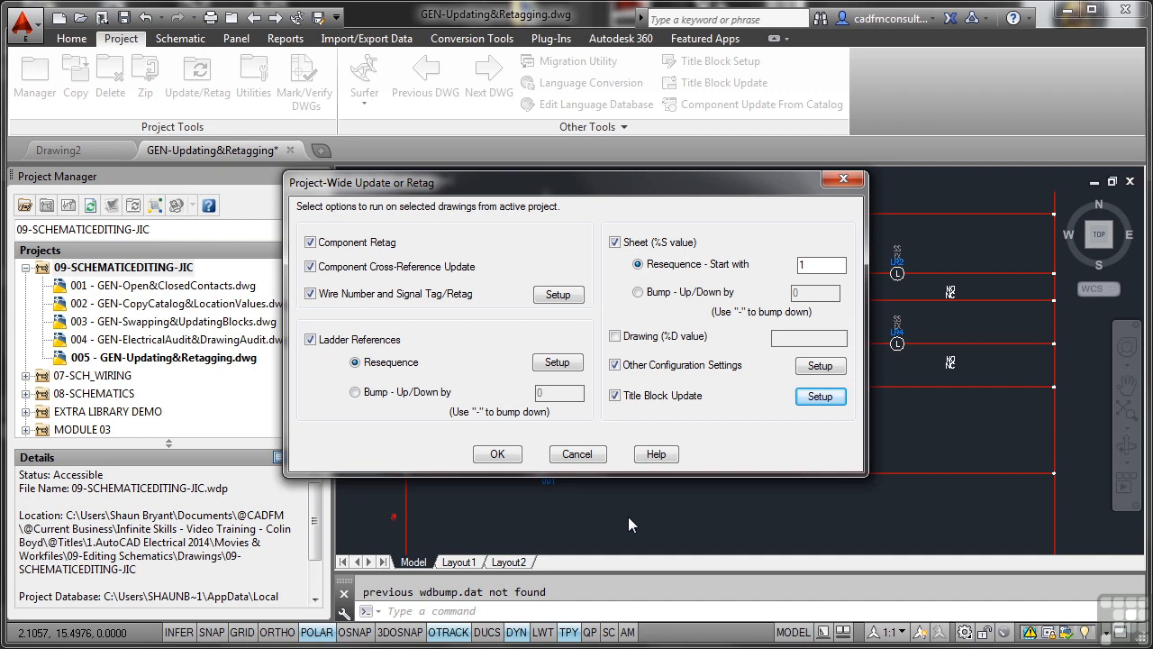
Step: Run the update on all drawings in the project and refresh the project drawing list
{"action": "left_click", "coordinate": [493, 456]}
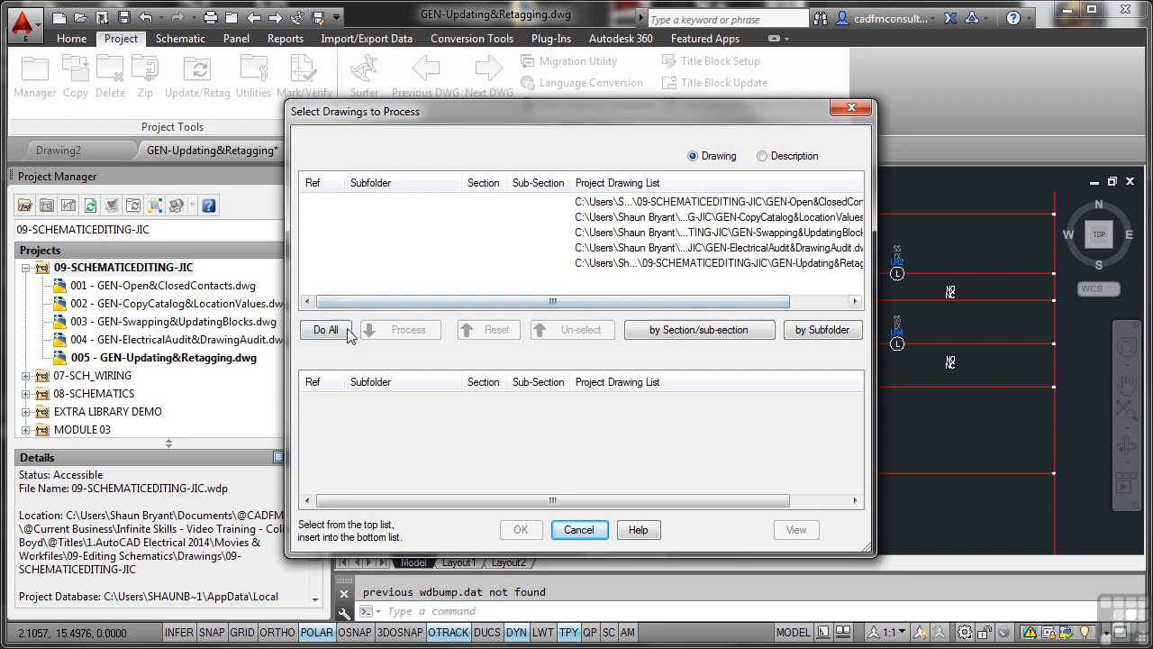
{"action": "left_click", "coordinate": [327, 330]}
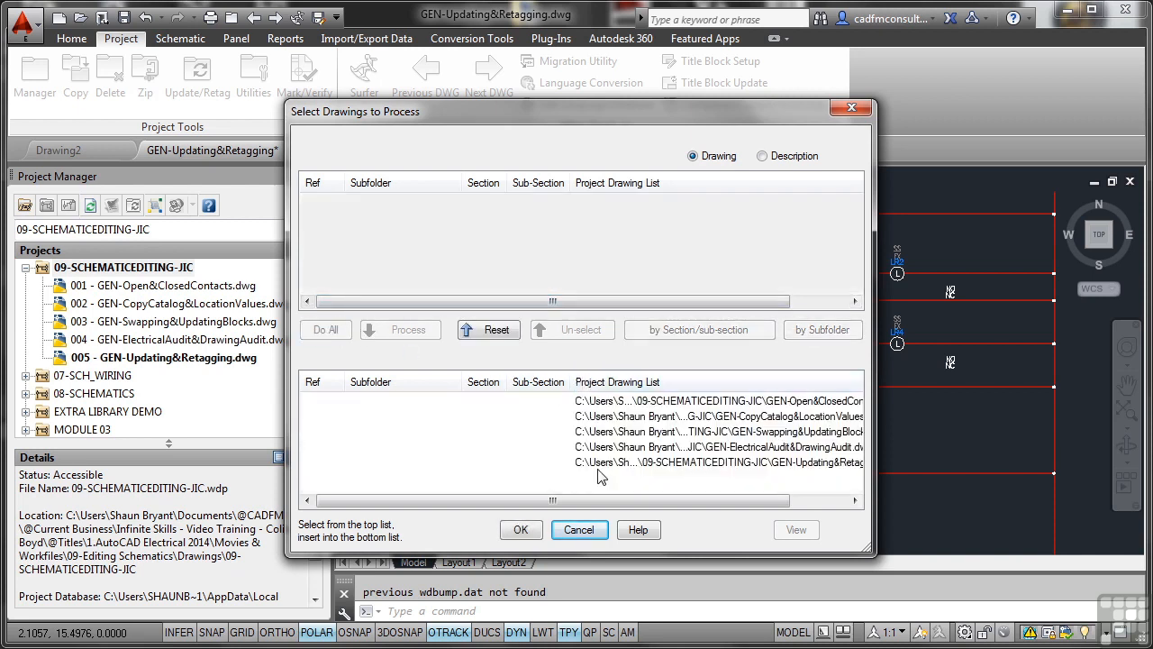
{"action": "left_click", "coordinate": [521, 530]}
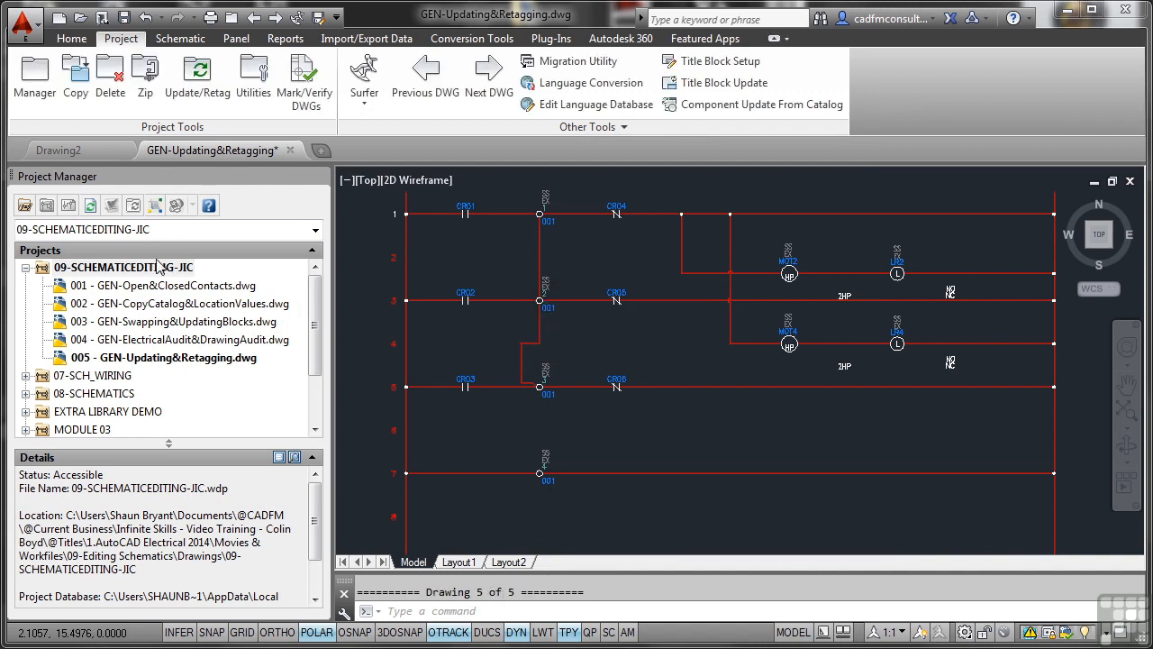
{"action": "left_click", "coordinate": [91, 207]}
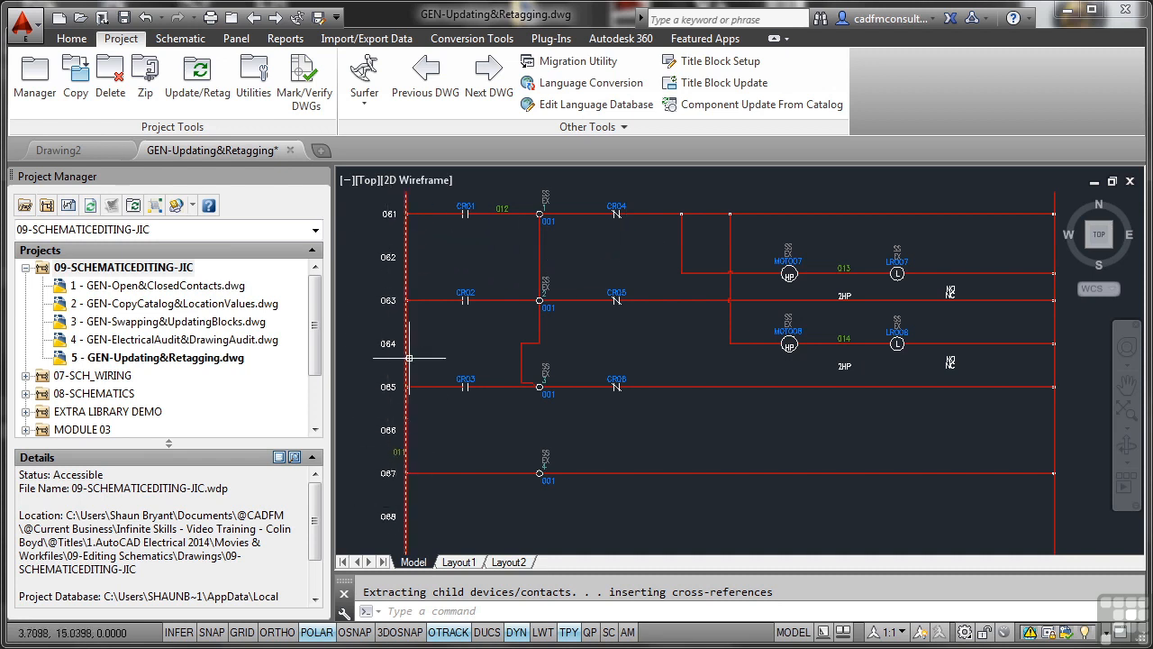
Step: Examine the ladder references and tags in GEN-Updating&Retagging, GEN-Open&ClosedContacts and GEN-CopyCatalog&LocationValues, returning to GEN-Updating&Retagging
{"action": "scroll", "coordinate": [400, 219], "scroll_direction": "up", "scroll_amount": 2}
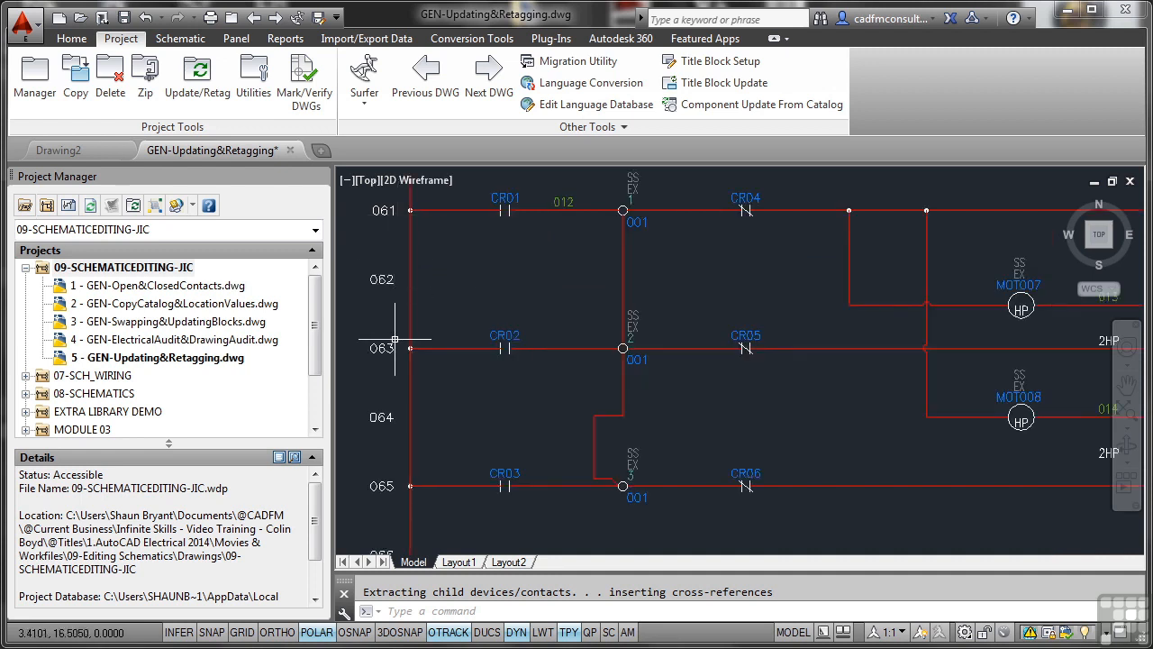
{"action": "double_click", "coordinate": [153, 286]}
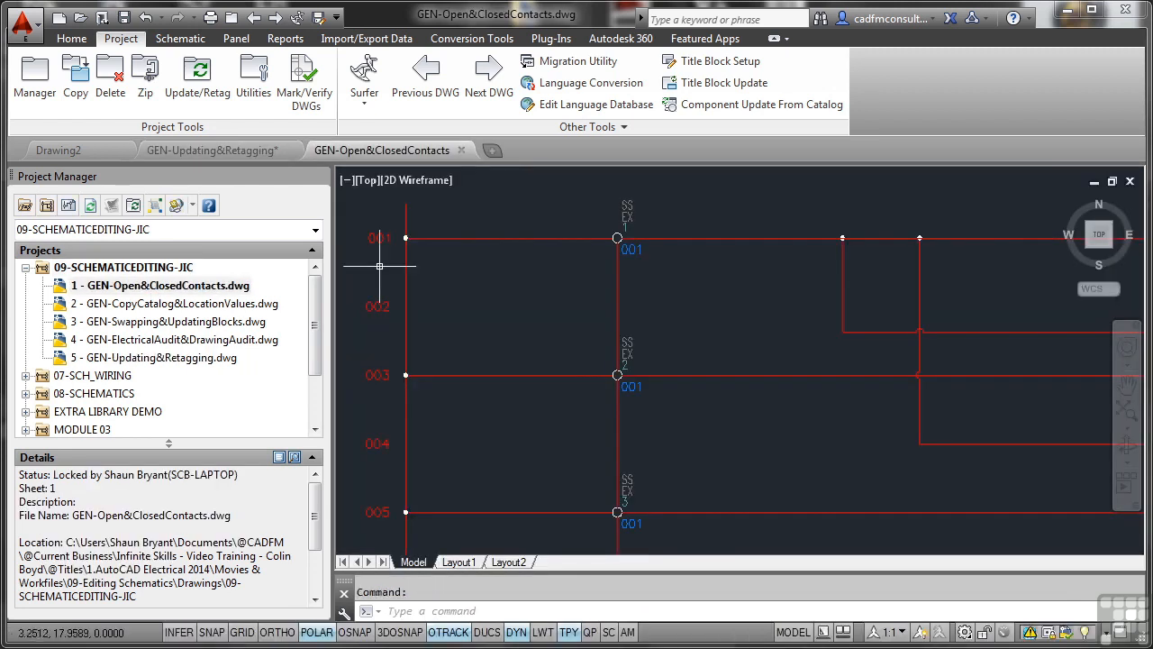
{"action": "double_click", "coordinate": [167, 308]}
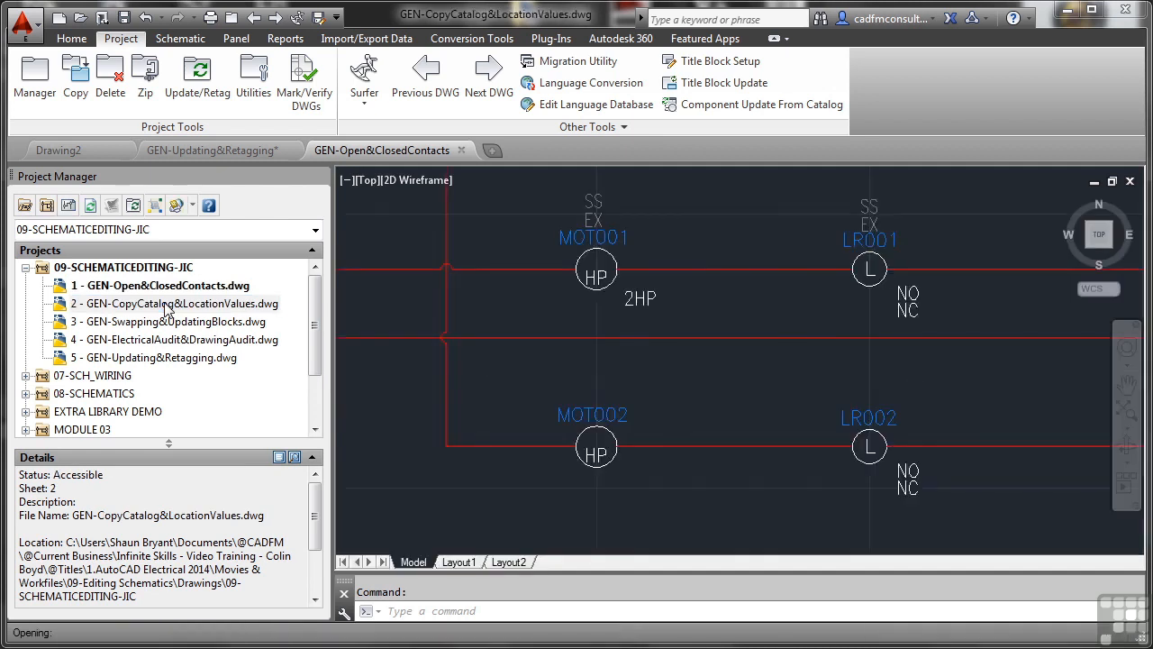
{"action": "scroll", "coordinate": [479, 299], "scroll_direction": "down", "scroll_amount": 5}
{"action": "mouse_move", "coordinate": [453, 281]}
{"action": "middle_mouse_down"}
{"action": "mouse_move", "coordinate": [709, 315]}
{"action": "mouse_move", "coordinate": [810, 283]}
{"action": "middle_mouse_up"}
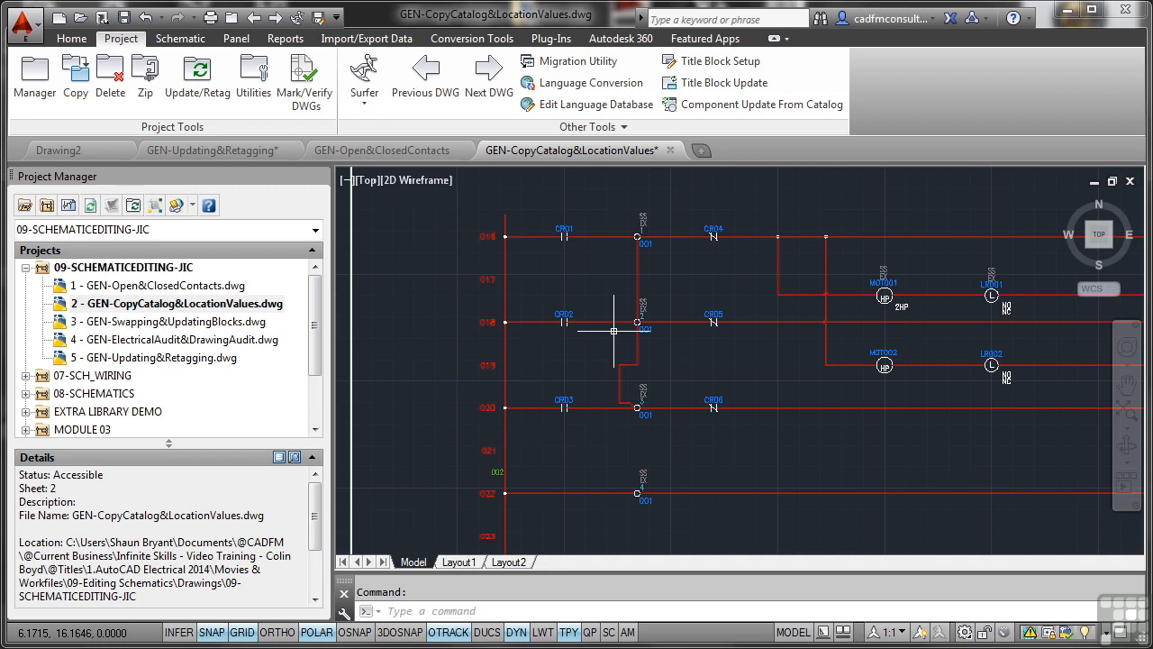
{"action": "left_click", "coordinate": [173, 361]}
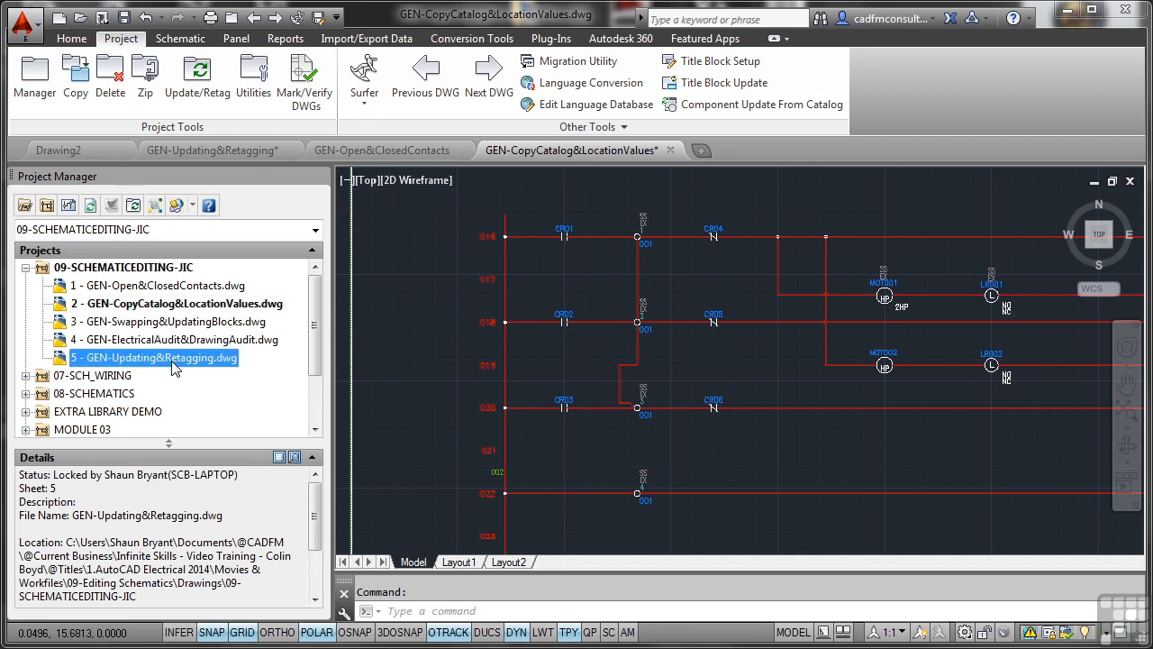
{"action": "double_click", "coordinate": [173, 361]}
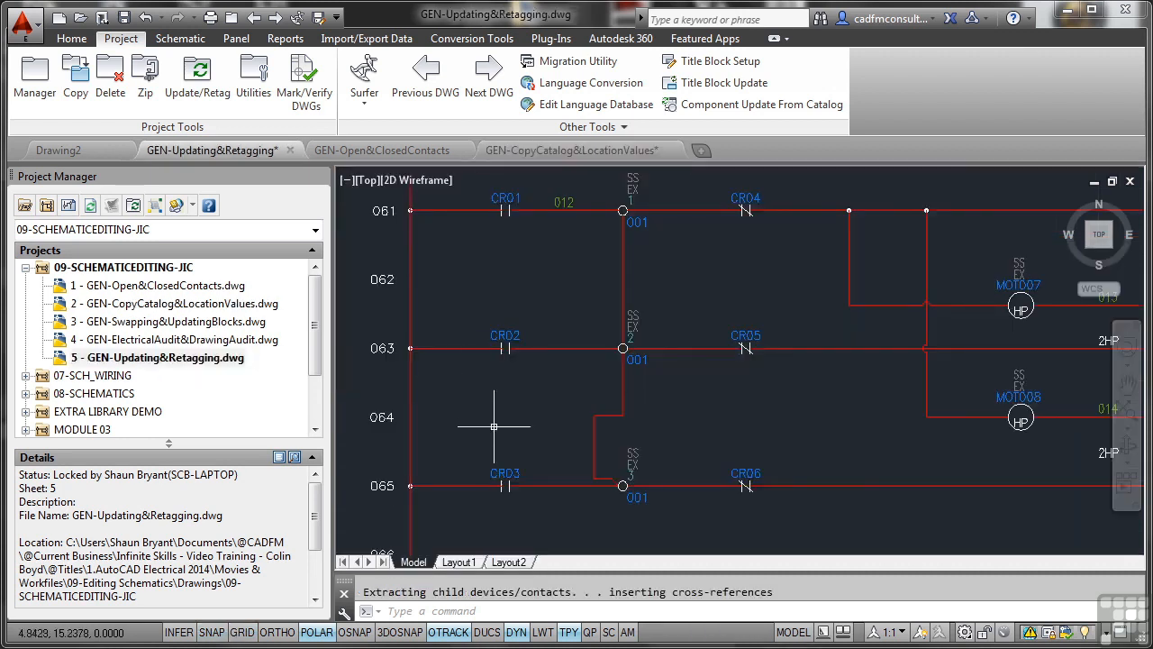